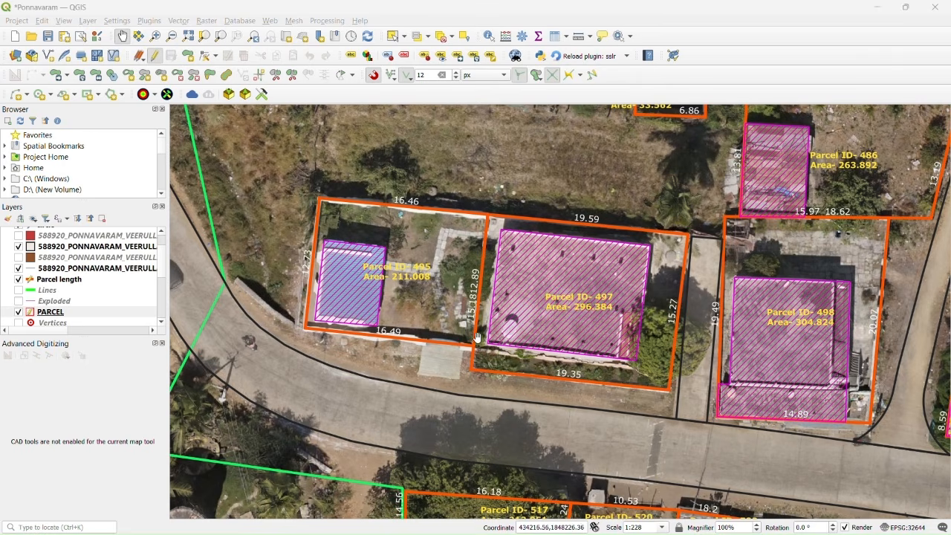
Try to move the Parcel length vertex on the boundary between parcels 495 and 497 to parcel 497's southwest corner
{"action": "left_click_drag", "start_coordinate": [515, 319], "coordinate": [481, 339]}
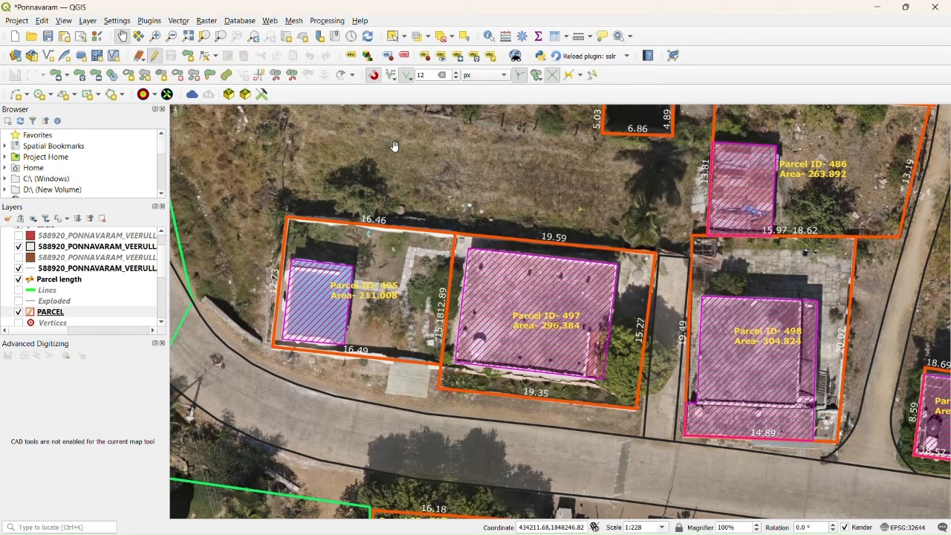
{"action": "left_click", "coordinate": [207, 58]}
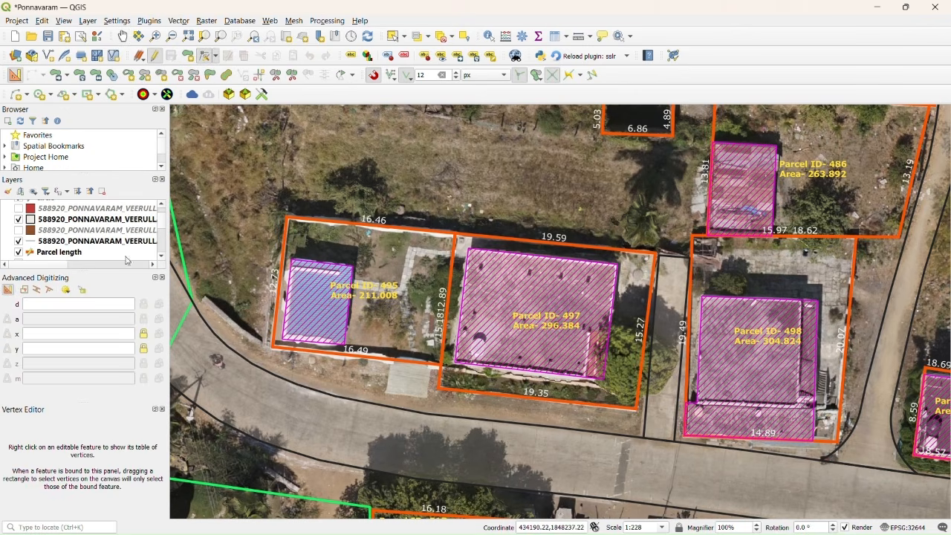
{"action": "left_click", "coordinate": [76, 254]}
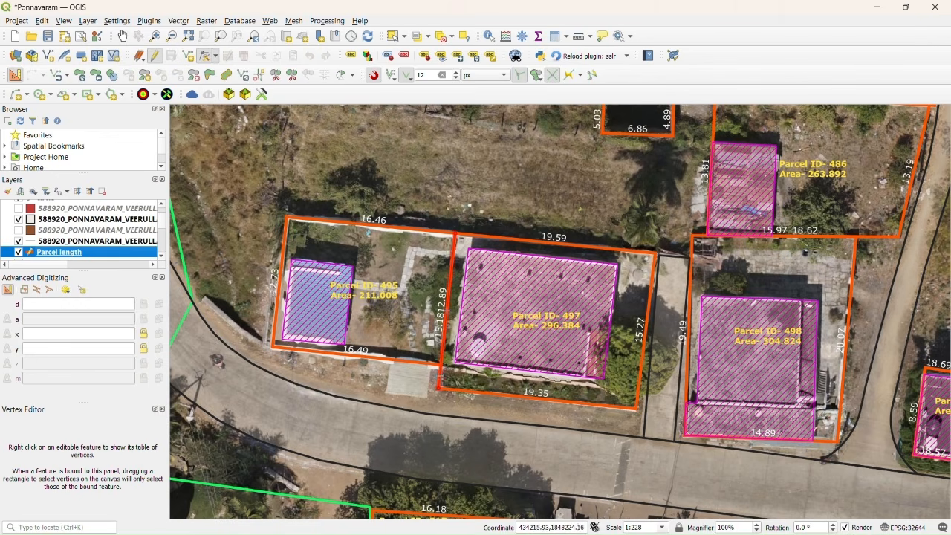
{"action": "left_click", "coordinate": [437, 367]}
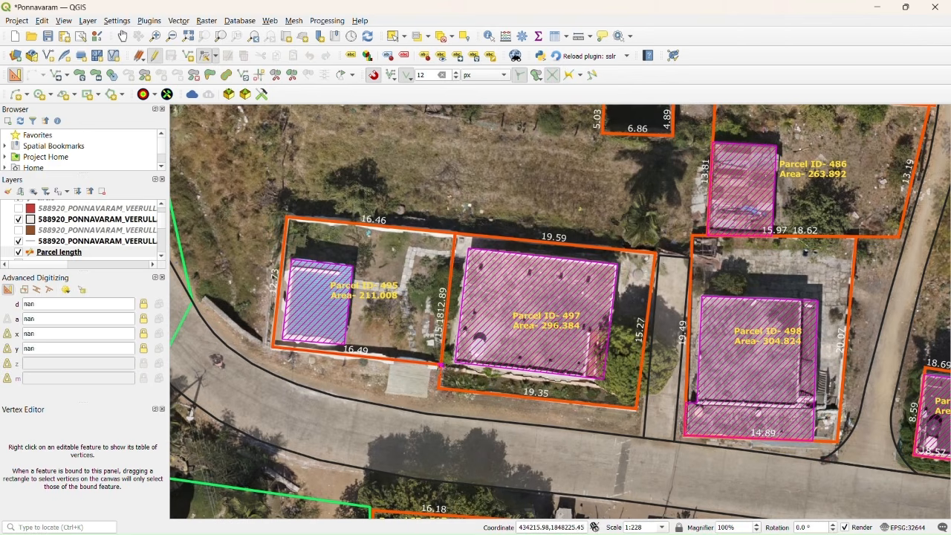
{"action": "left_click", "coordinate": [438, 388]}
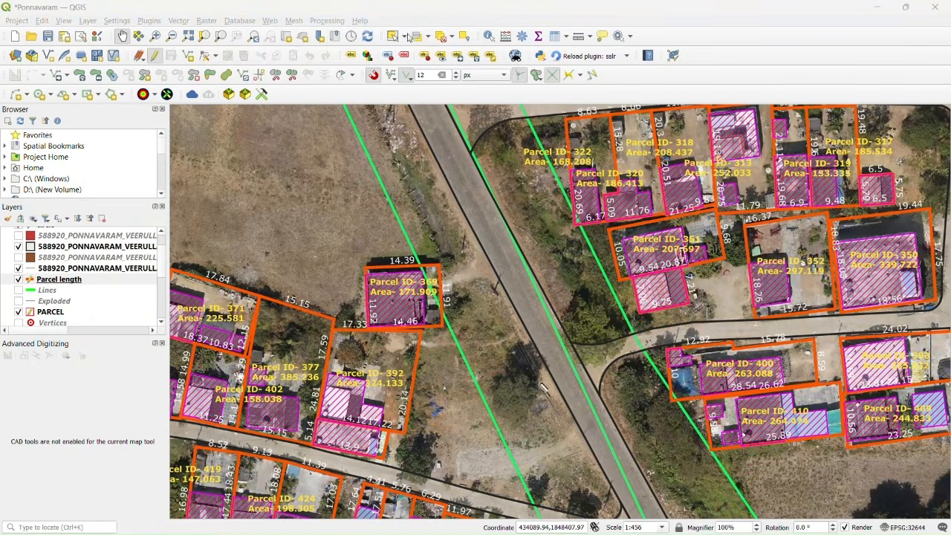
Move the northeast vertex of parcel 369's Parcel length boundary to where its north edge crosses the green line
{"action": "left_click_drag", "start_coordinate": [453, 325], "coordinate": [463, 347]}
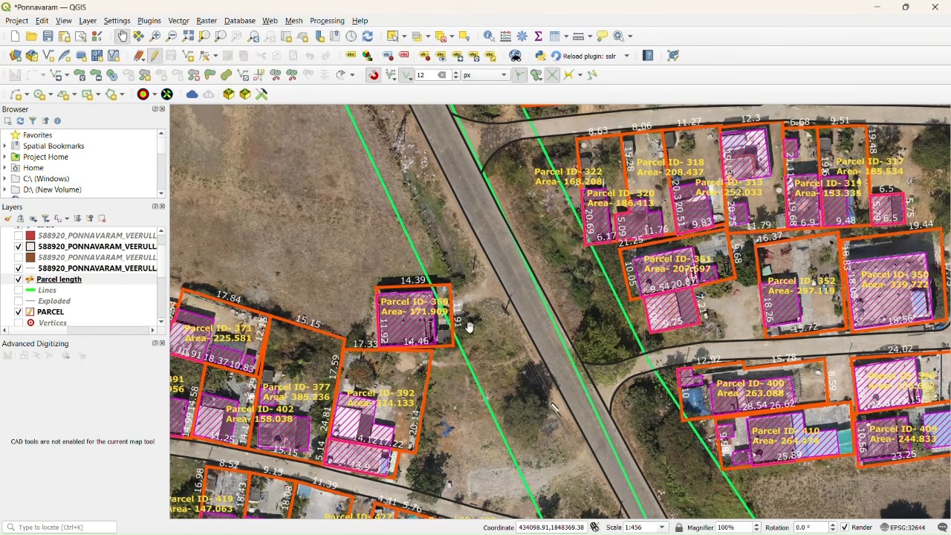
{"action": "scroll", "coordinate": [473, 322], "scroll_direction": "up", "scroll_amount": 1}
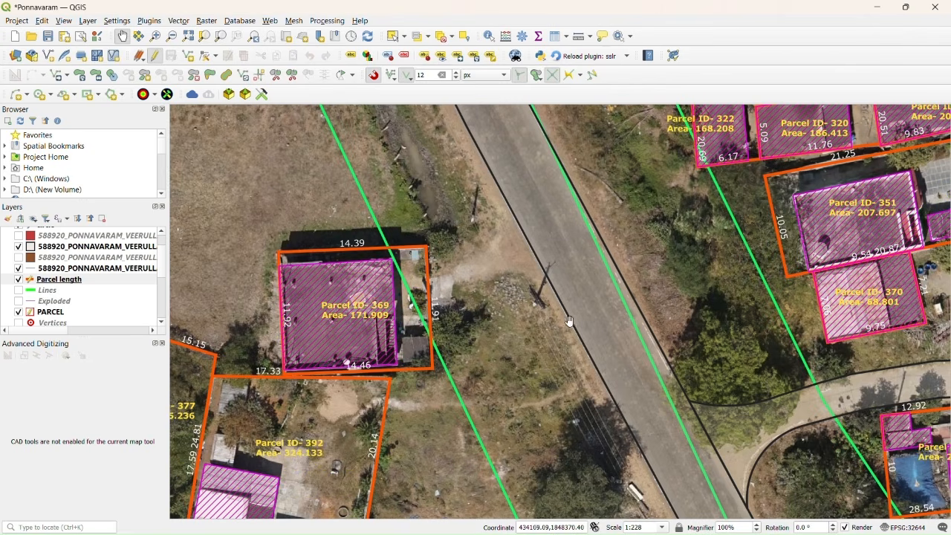
{"action": "left_click_drag", "start_coordinate": [541, 317], "coordinate": [527, 343]}
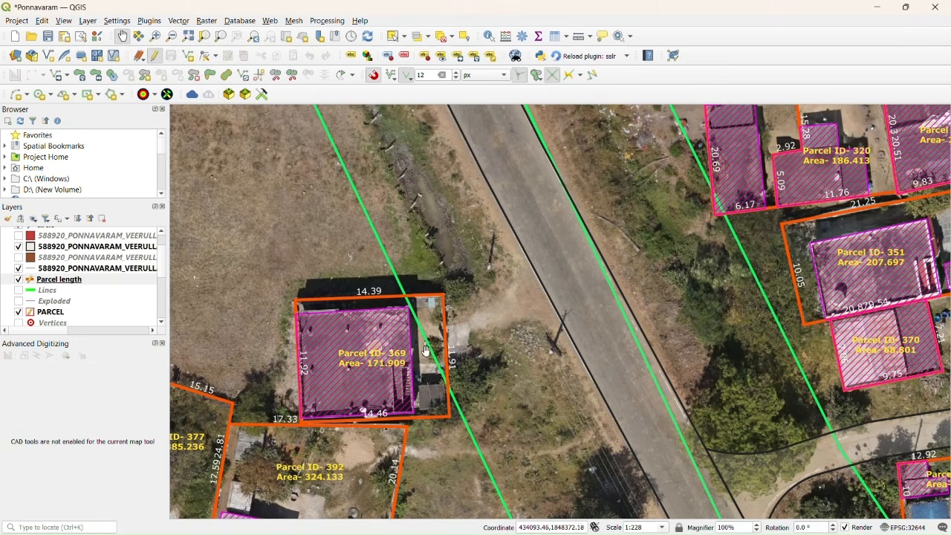
{"action": "left_click", "coordinate": [107, 281]}
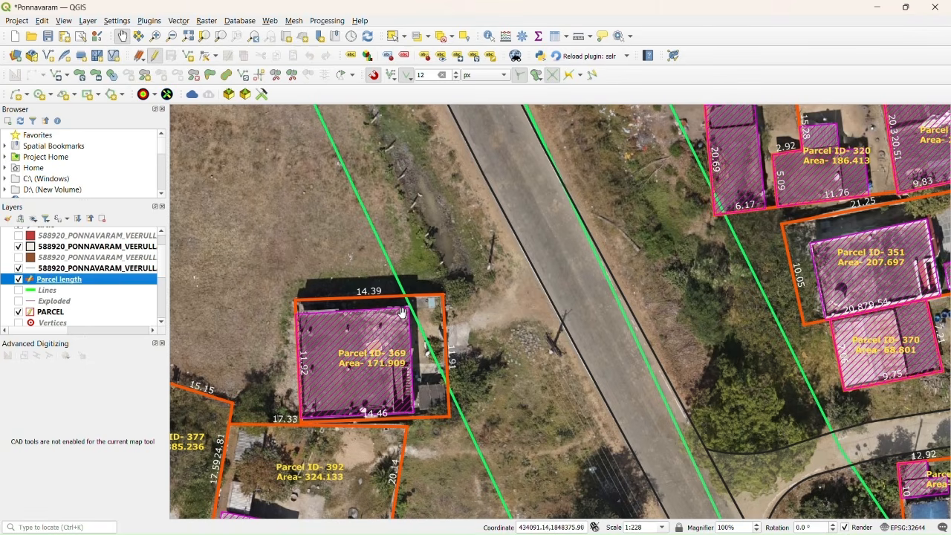
{"action": "left_click", "coordinate": [206, 56]}
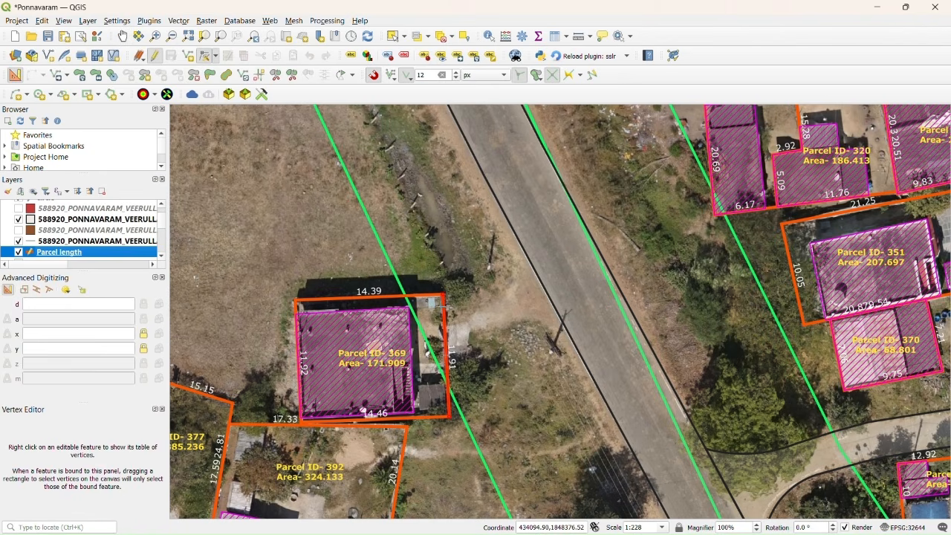
{"action": "scroll", "coordinate": [444, 304], "scroll_direction": "up", "scroll_amount": 1}
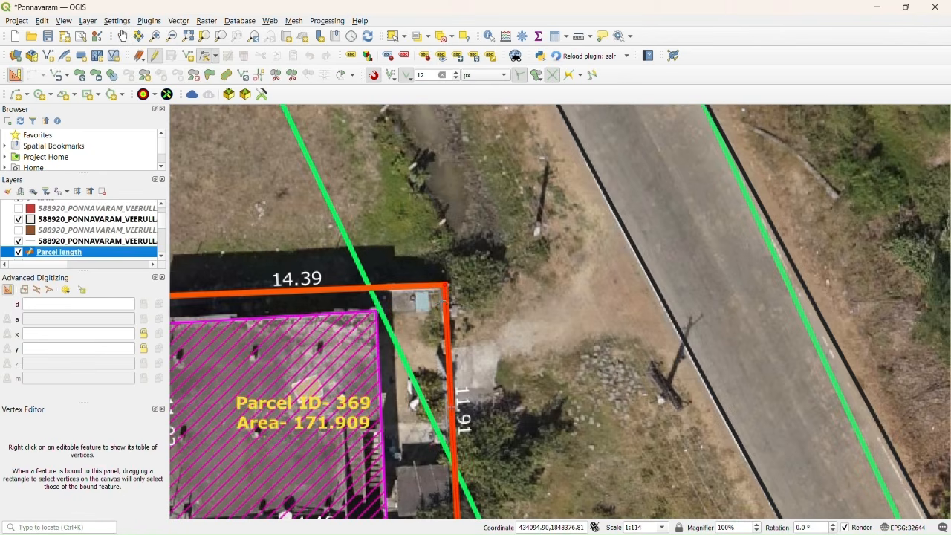
{"action": "left_click", "coordinate": [444, 281]}
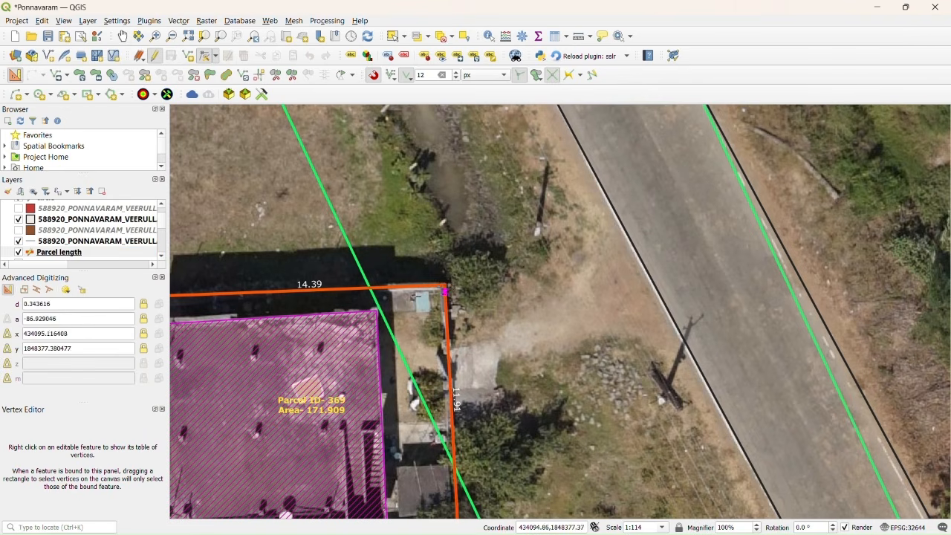
{"action": "left_click", "coordinate": [370, 285]}
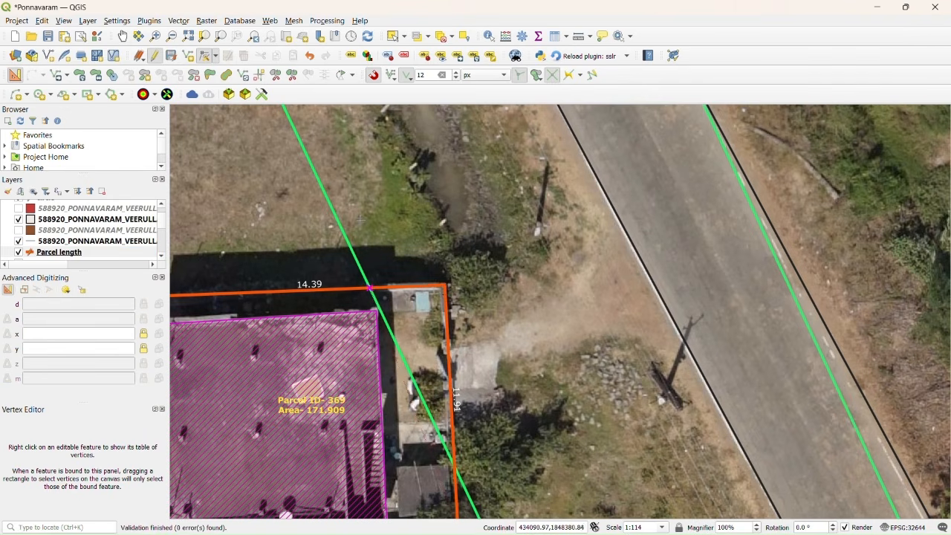
Add a vertex on parcel 369's slanted east edge and place it on the green line above the southeast corner
{"action": "scroll", "coordinate": [370, 245], "scroll_direction": "down", "scroll_amount": 1}
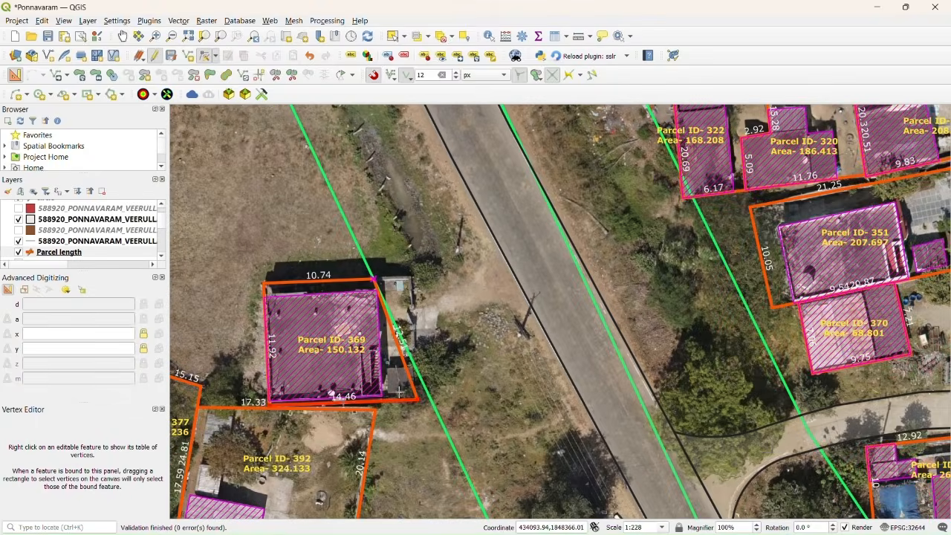
{"action": "scroll", "coordinate": [405, 361], "scroll_direction": "up", "scroll_amount": 1}
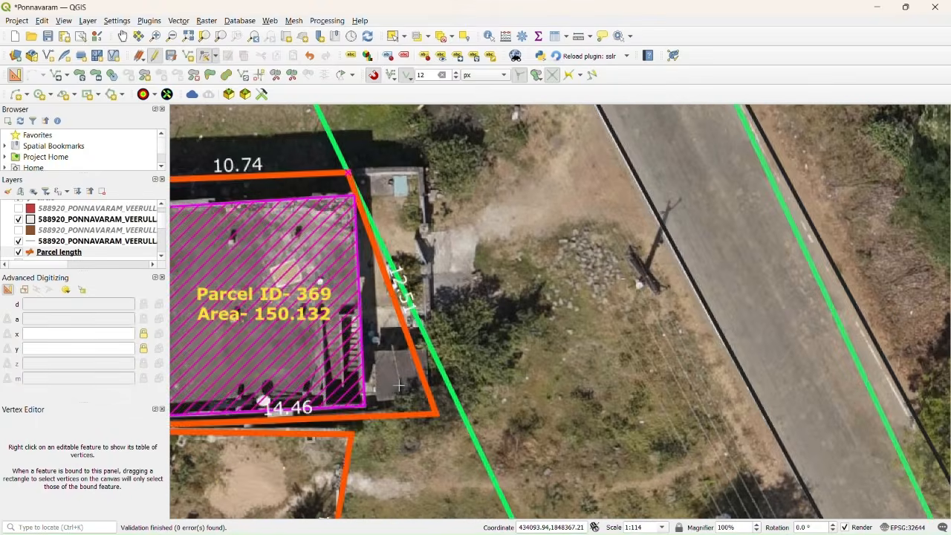
{"action": "left_click", "coordinate": [394, 291]}
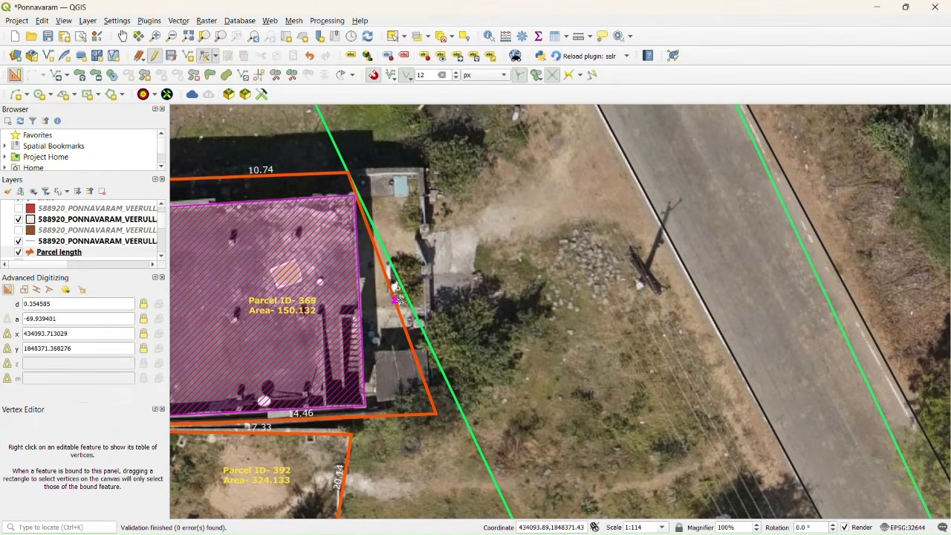
{"action": "left_click", "coordinate": [430, 344]}
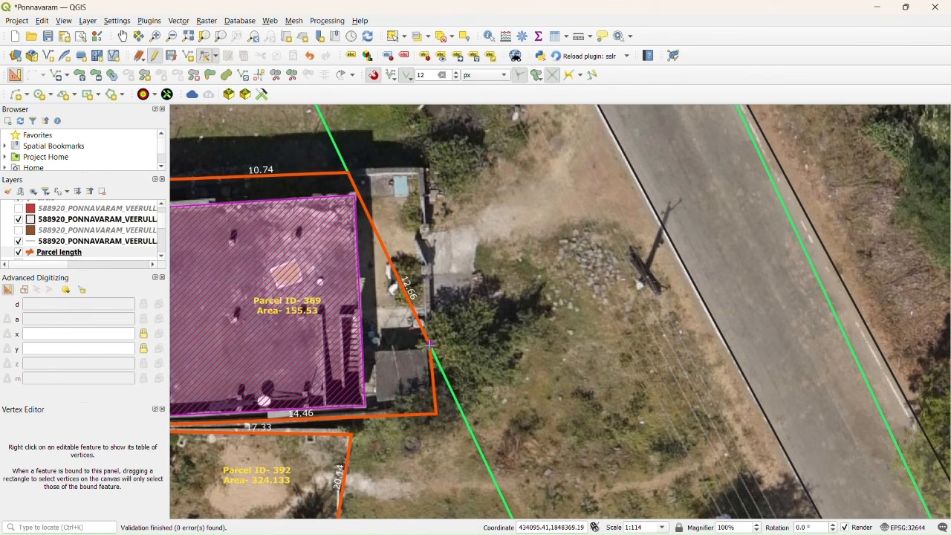
{"action": "scroll", "coordinate": [454, 349], "scroll_direction": "down", "scroll_amount": 1}
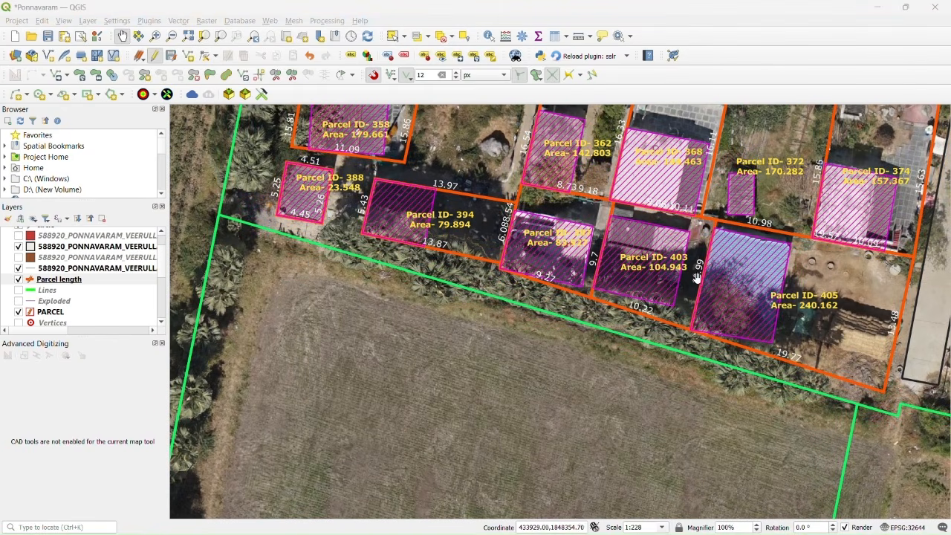
Draw a circle by center and another point in the circle layer, centred on parcel 405's northeast corner with a distance of 12.5
{"action": "left_click_drag", "start_coordinate": [761, 307], "coordinate": [752, 335]}
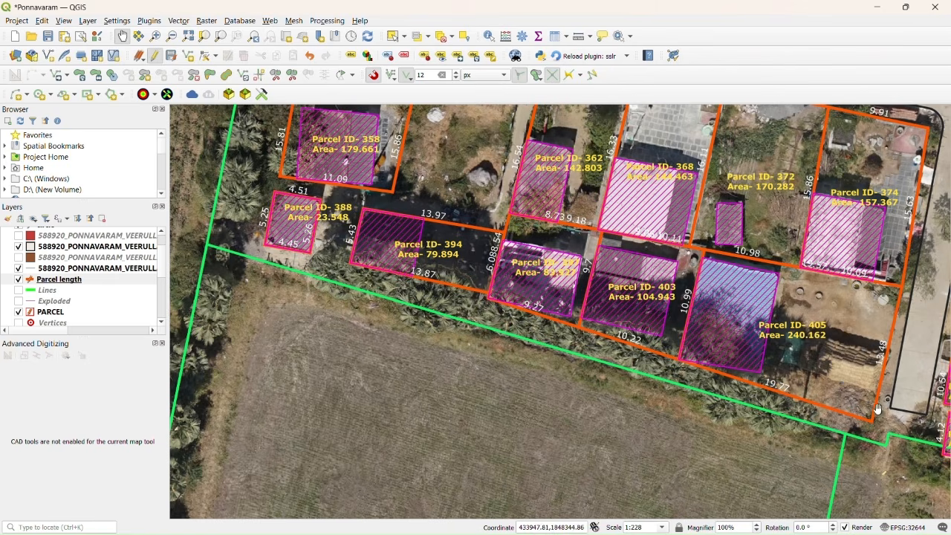
{"action": "mouse_move", "coordinate": [890, 396]}
{"action": "left_mouse_down"}
{"action": "mouse_move", "coordinate": [902, 416]}
{"action": "mouse_move", "coordinate": [902, 390]}
{"action": "left_mouse_up"}
{"action": "scroll", "coordinate": [908, 398], "scroll_direction": "up", "scroll_amount": 1}
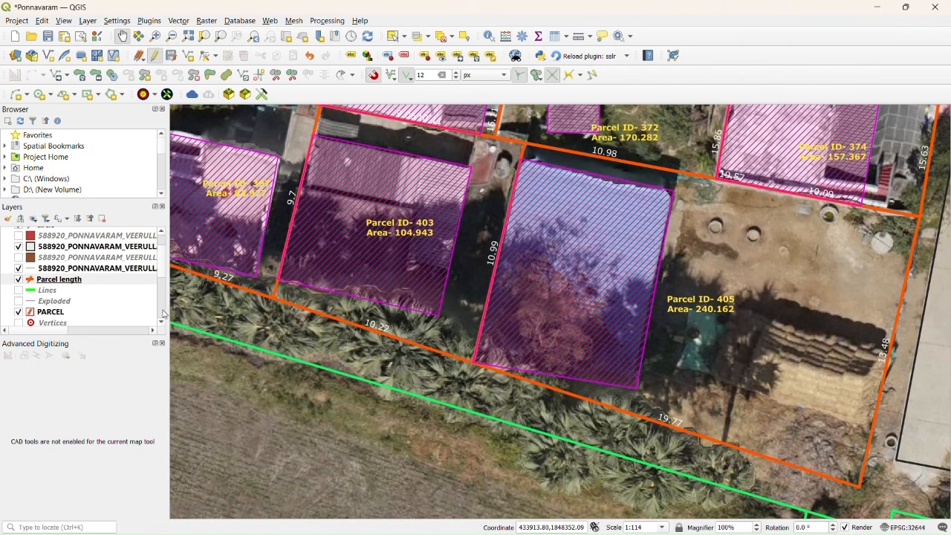
{"action": "scroll", "coordinate": [112, 275], "scroll_direction": "up", "scroll_amount": 1}
{"action": "left_click", "coordinate": [68, 254]}
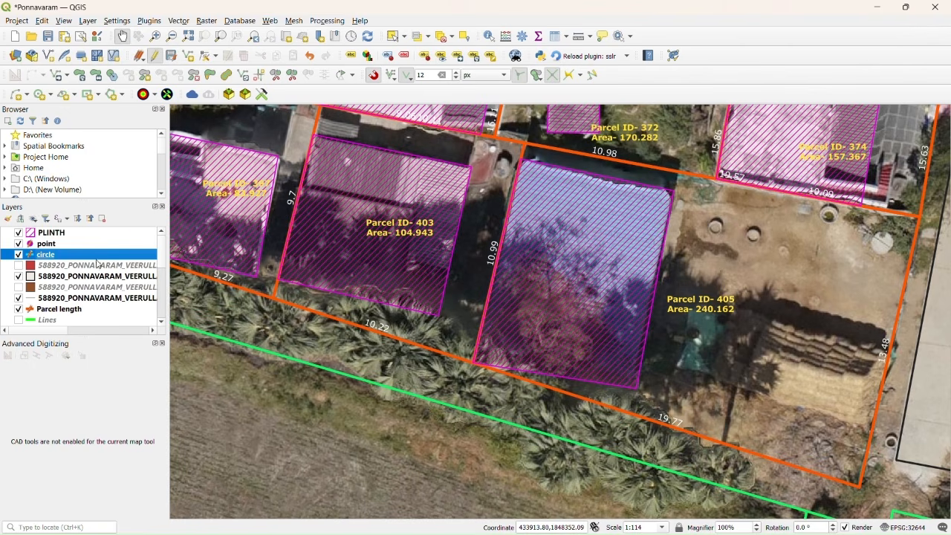
{"action": "left_click", "coordinate": [191, 58]}
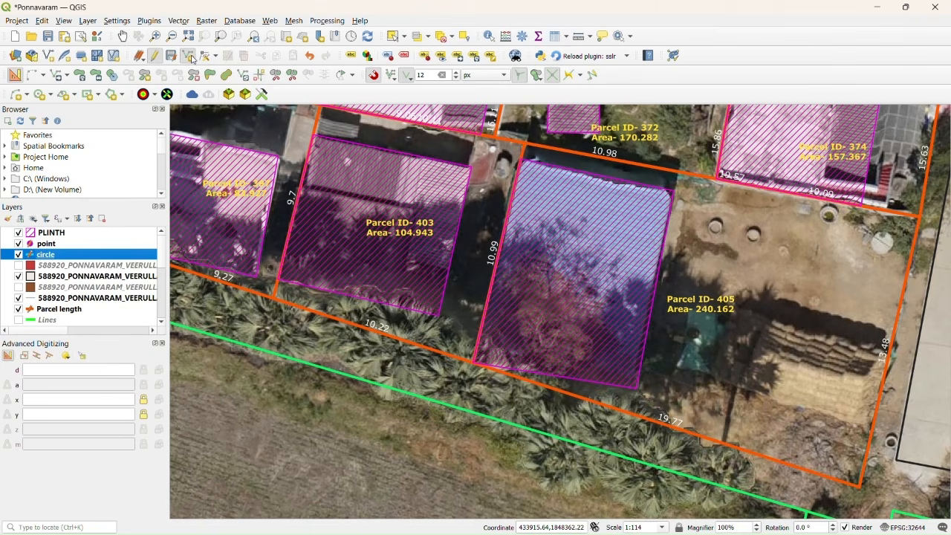
{"action": "left_click", "coordinate": [50, 95]}
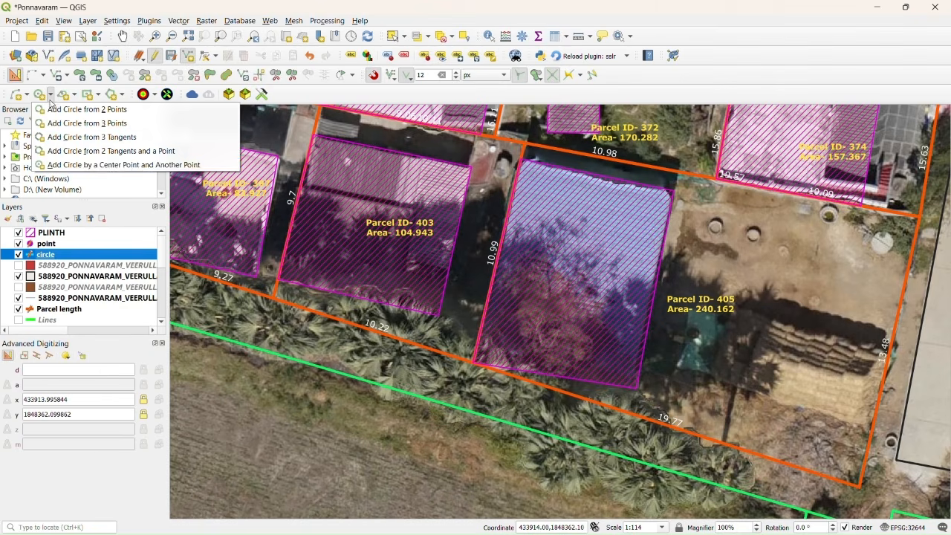
{"action": "left_click", "coordinate": [53, 165]}
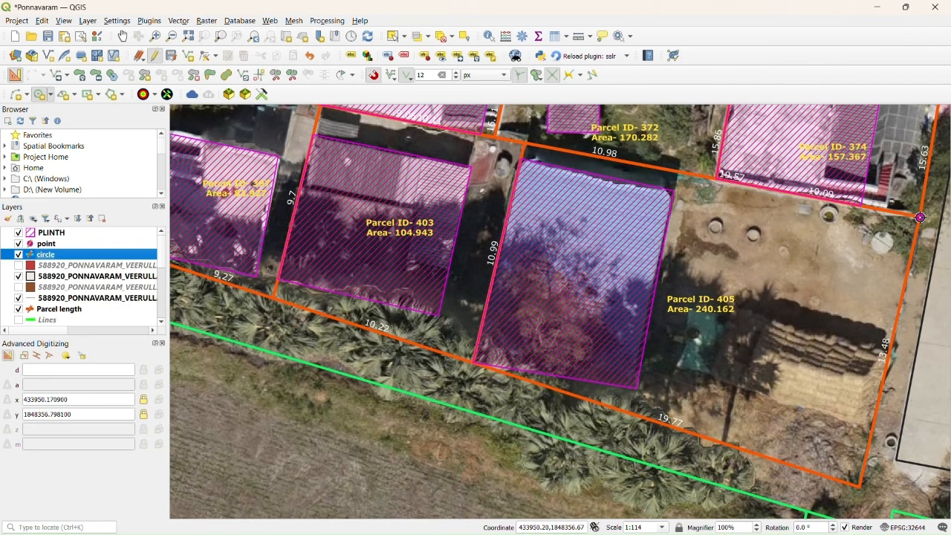
{"action": "left_click", "coordinate": [920, 221]}
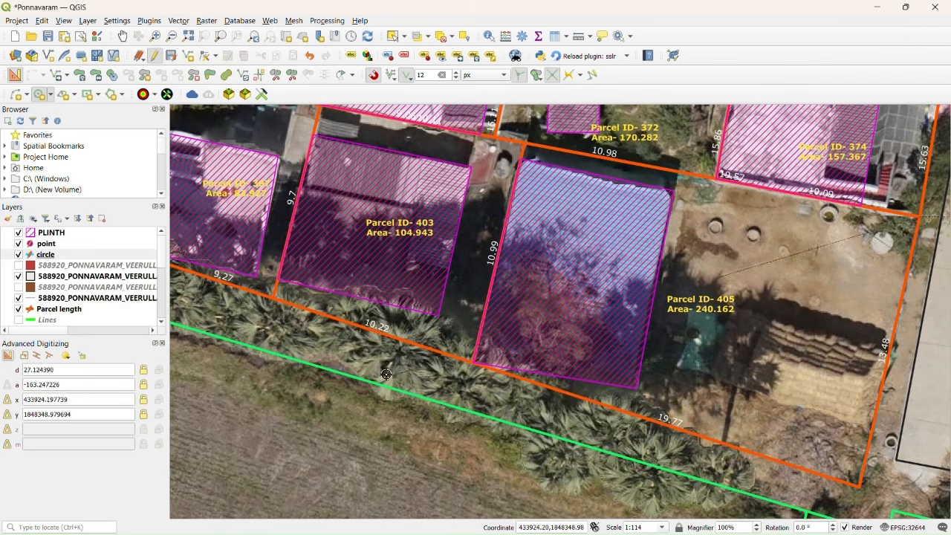
{"action": "type", "text": "d"}
{"action": "type", "text": "12.5"}
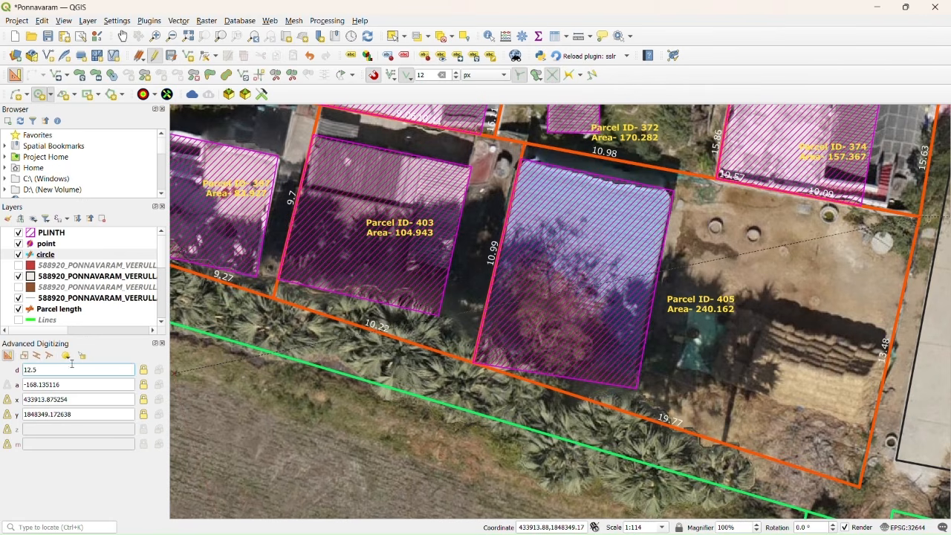
{"action": "key", "text": "Return"}
{"action": "left_click", "coordinate": [242, 385]}
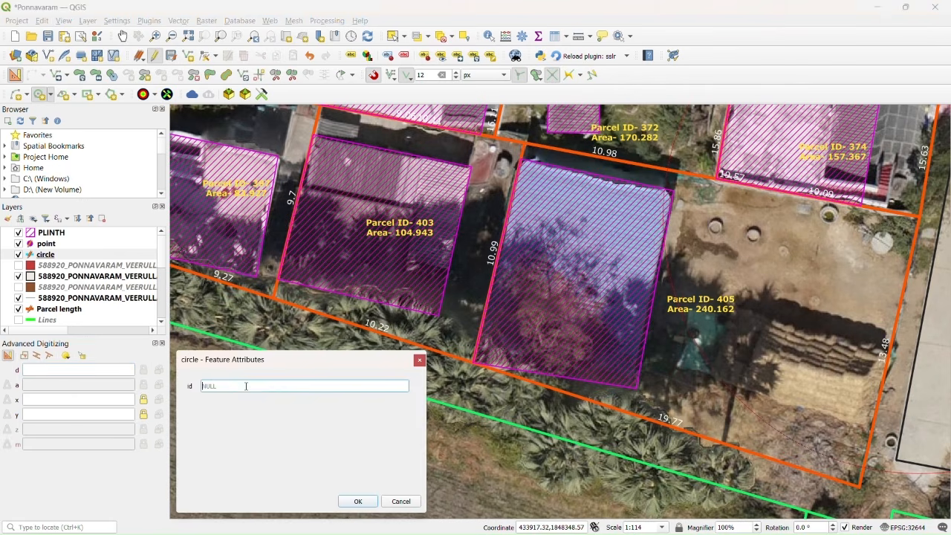
{"action": "left_click", "coordinate": [358, 501]}
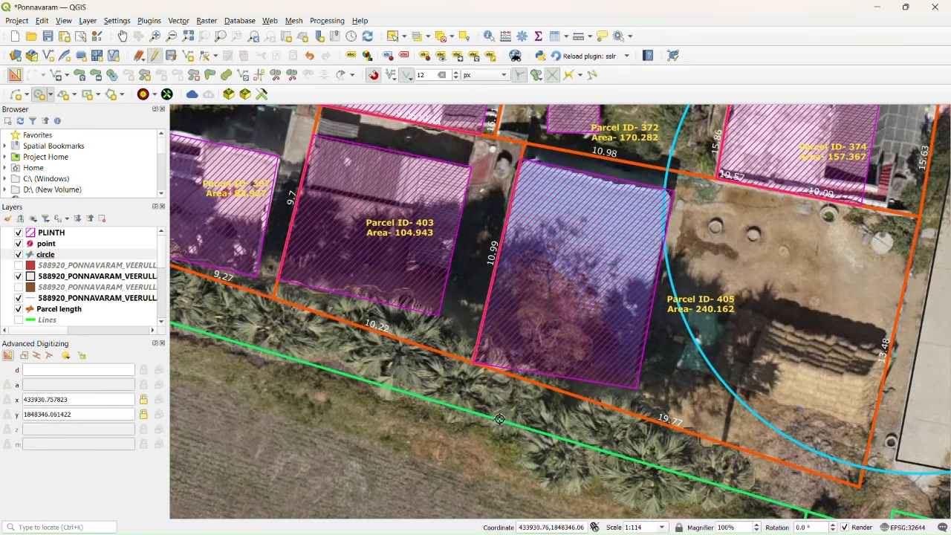
Draw a second circle centred on parcel 405's southwest corner with a distance of 19.7
{"action": "left_click", "coordinate": [472, 365]}
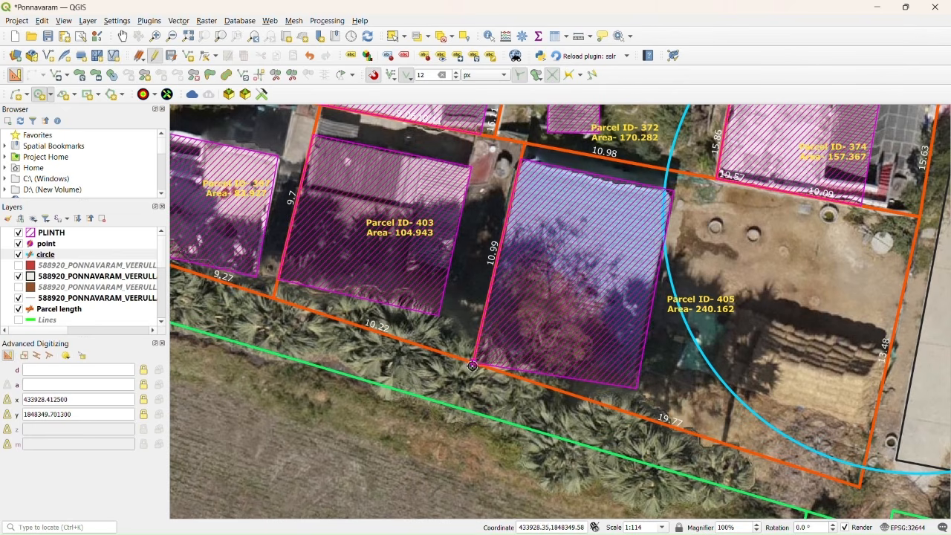
{"action": "left_click_drag", "start_coordinate": [82, 370], "coordinate": [4, 365]}
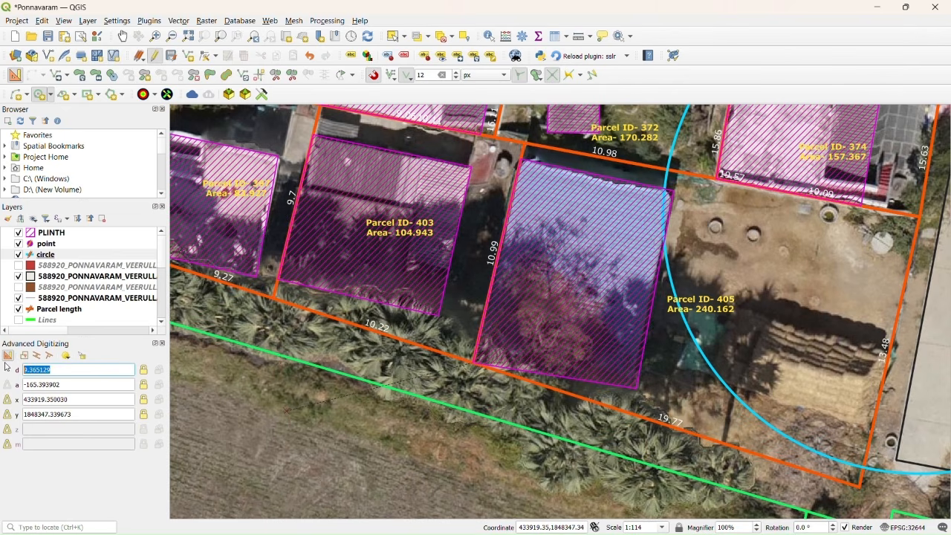
{"action": "type", "text": "19.7"}
{"action": "key", "text": "Return"}
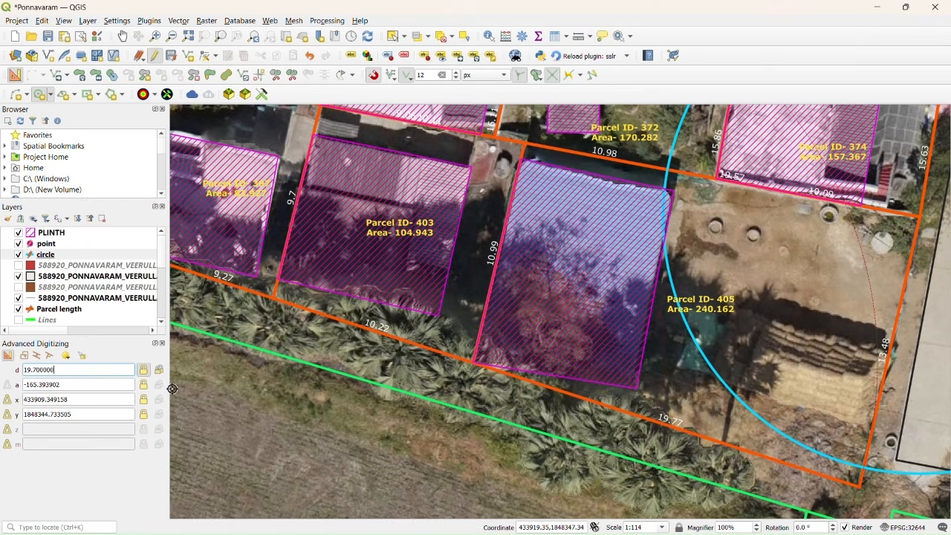
{"action": "left_click", "coordinate": [351, 409]}
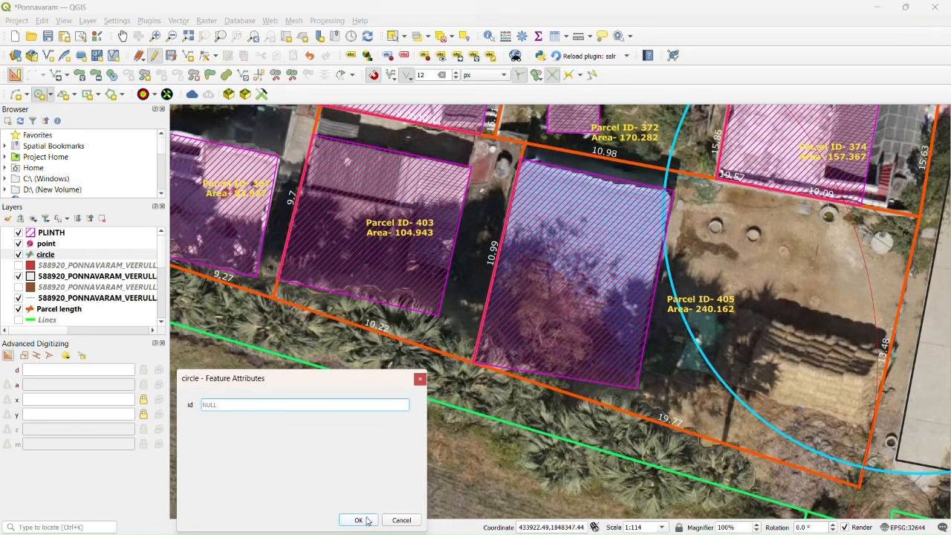
{"action": "left_click", "coordinate": [365, 521]}
Add a feature to the point layer where the two circles intersect near parcel 405's southeast corner, leaving its attributes empty
{"action": "scroll", "coordinate": [535, 373], "scroll_direction": "down", "scroll_amount": 1}
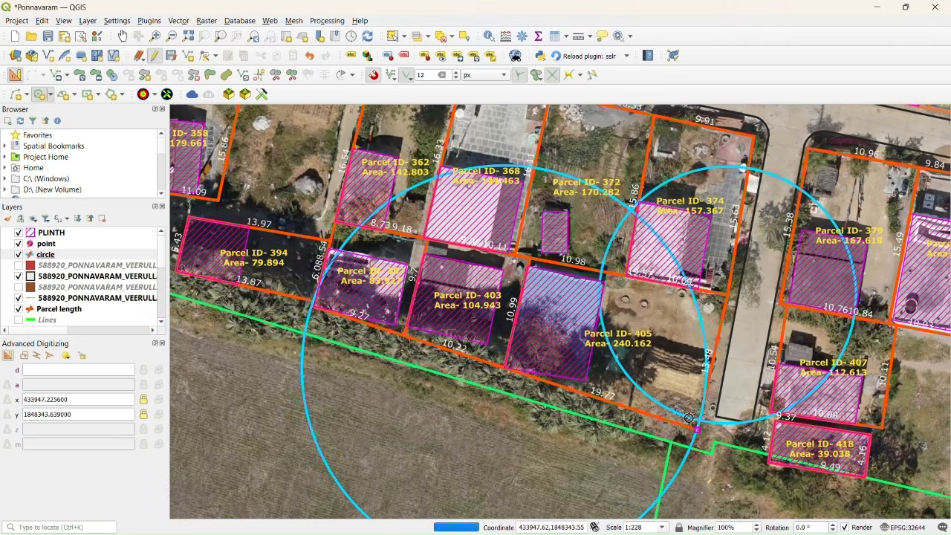
{"action": "scroll", "coordinate": [689, 418], "scroll_direction": "up", "scroll_amount": 3}
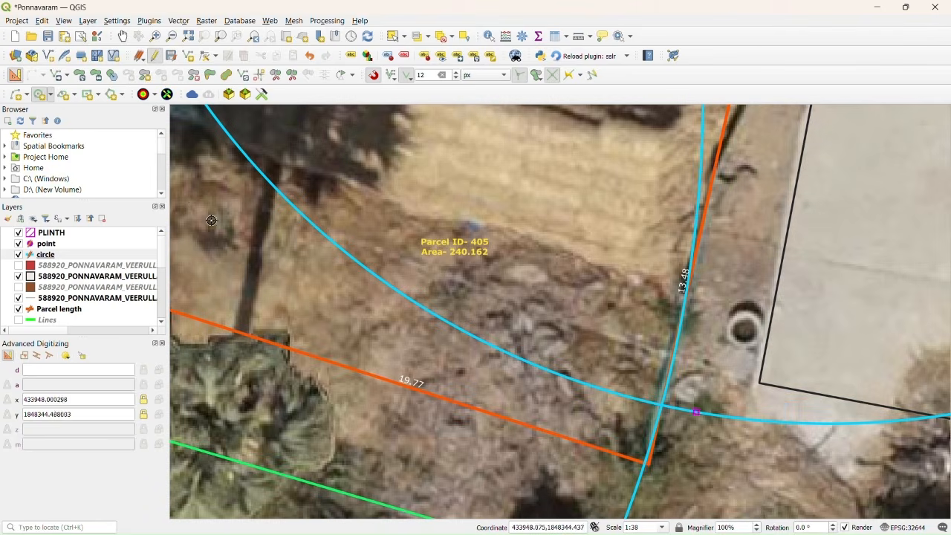
{"action": "left_click", "coordinate": [96, 245]}
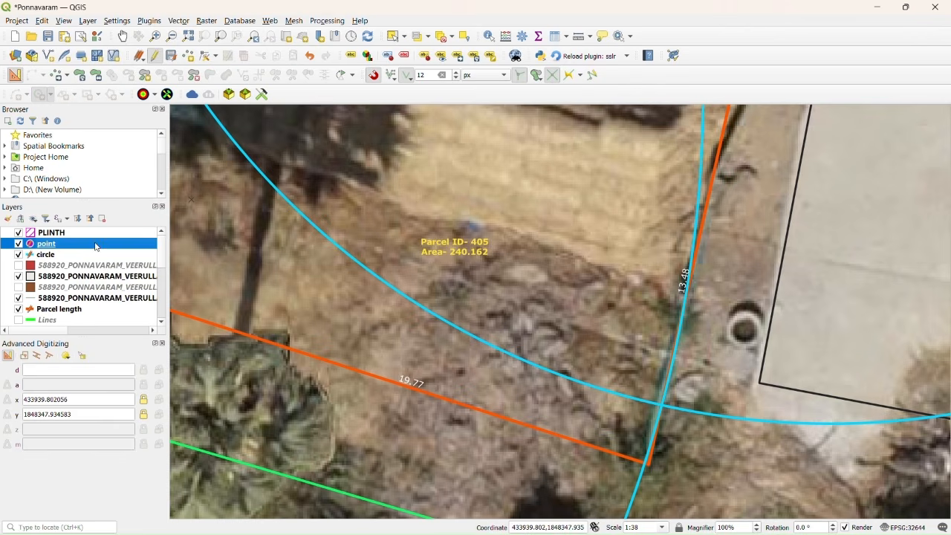
{"action": "left_click", "coordinate": [188, 56]}
{"action": "scroll", "coordinate": [683, 414], "scroll_direction": "up", "scroll_amount": 2}
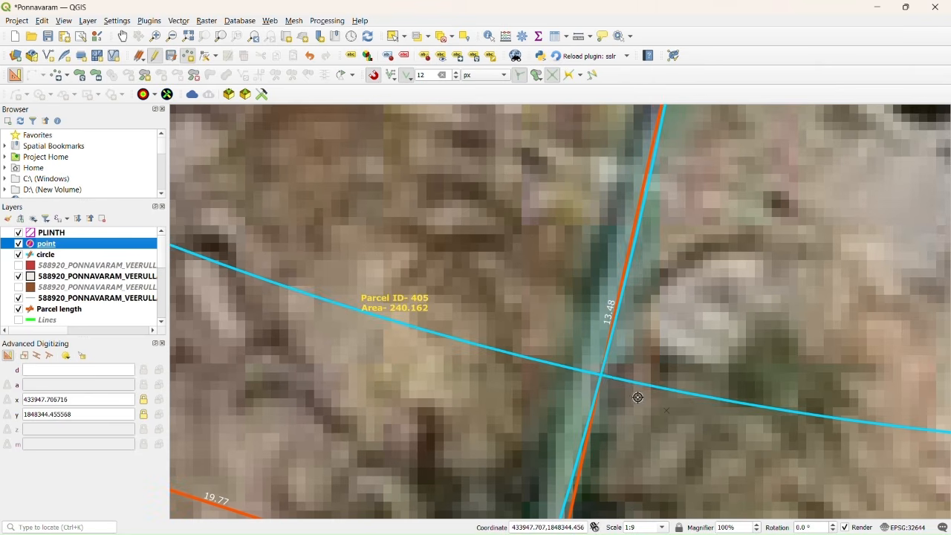
{"action": "left_click", "coordinate": [601, 377]}
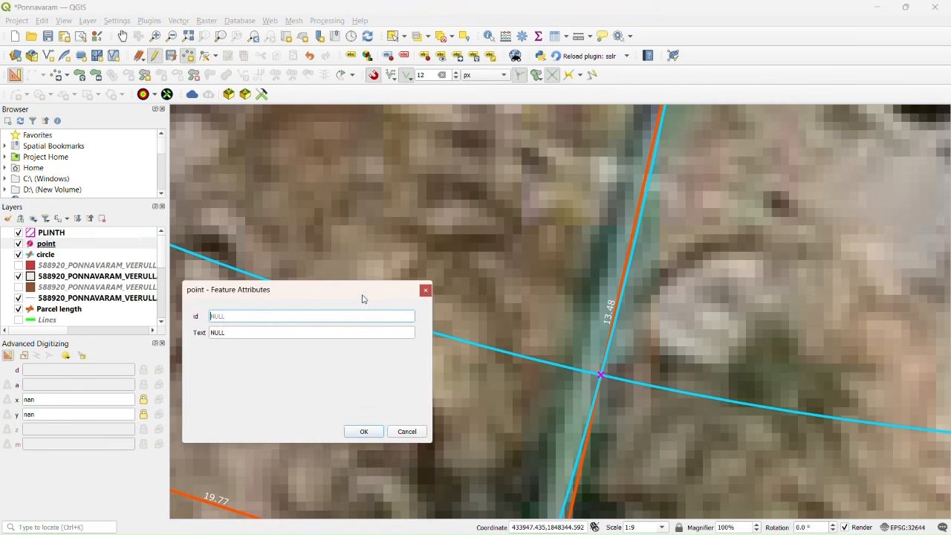
{"action": "left_click", "coordinate": [364, 432]}
Select both construction circles in the circle layer around the new point and delete them
{"action": "scroll", "coordinate": [518, 401], "scroll_direction": "down", "scroll_amount": 2}
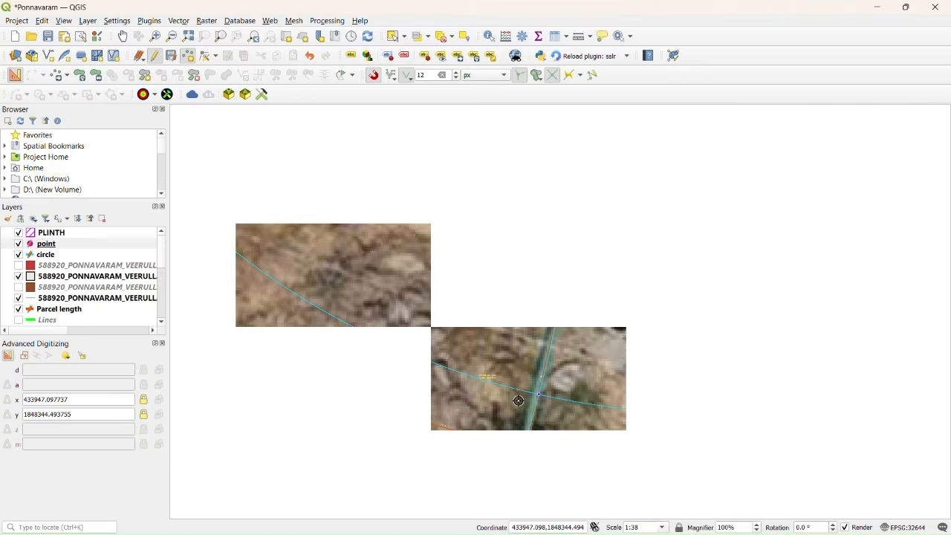
{"action": "left_click", "coordinate": [70, 257]}
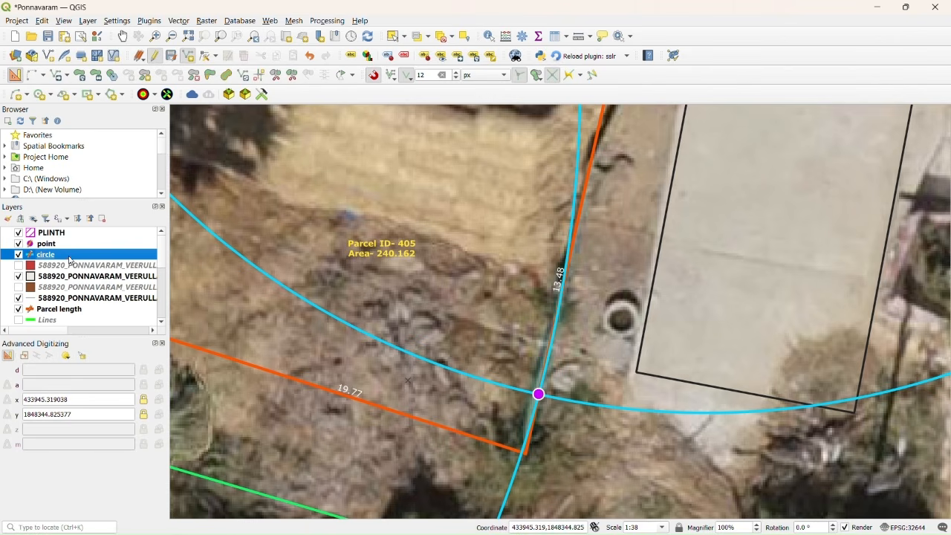
{"action": "left_click", "coordinate": [392, 36]}
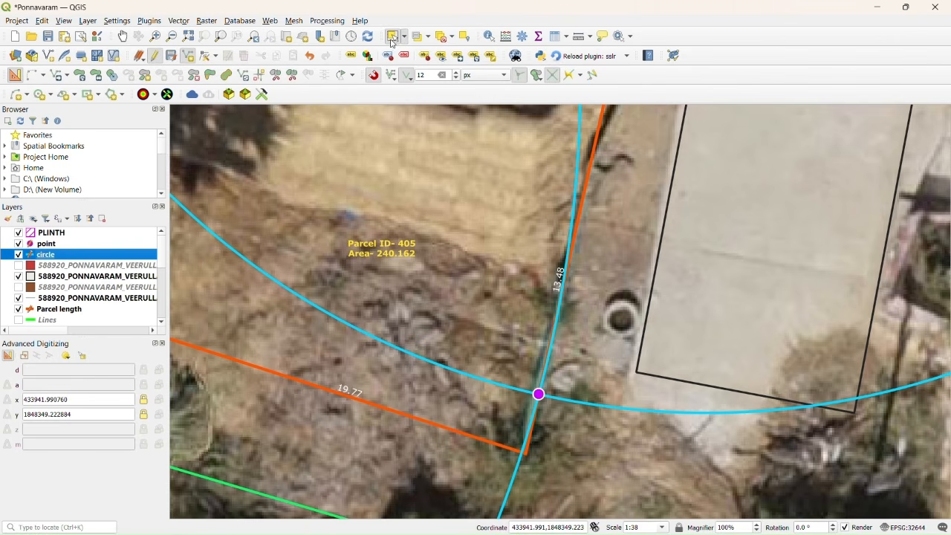
{"action": "left_click_drag", "start_coordinate": [569, 425], "coordinate": [484, 352]}
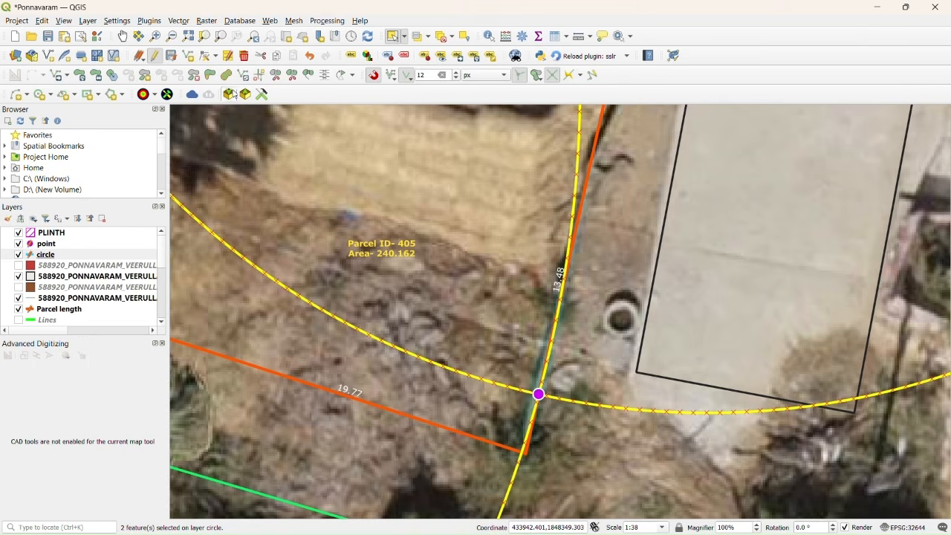
{"action": "left_click", "coordinate": [243, 56]}
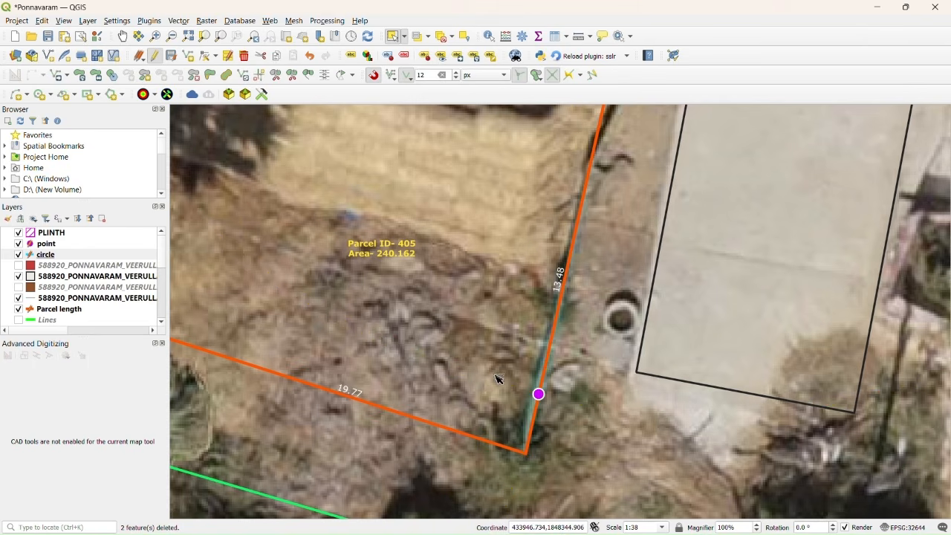
Move the southeast vertex of parcel 405's Parcel length boundary onto the point marking the circle intersection
{"action": "scroll", "coordinate": [497, 376], "scroll_direction": "down", "scroll_amount": 1}
{"action": "left_click", "coordinate": [88, 312]}
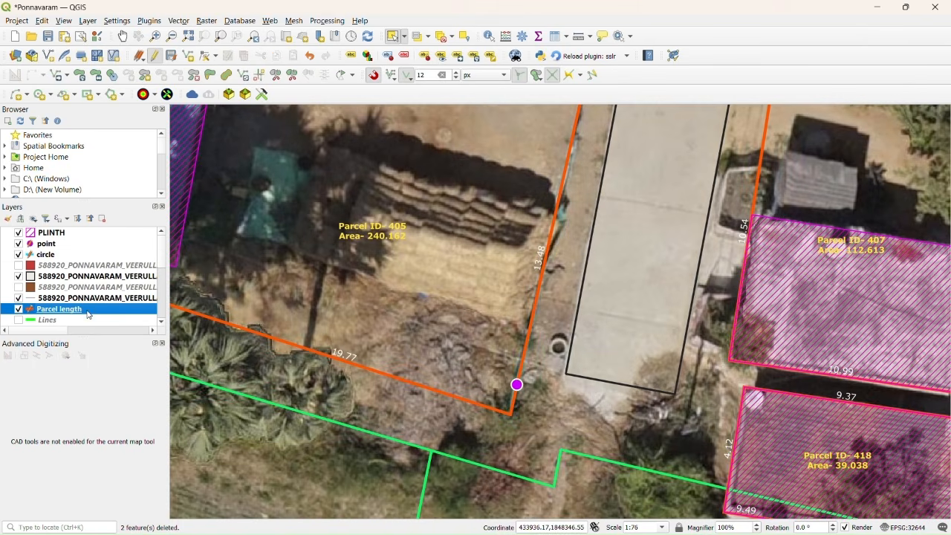
{"action": "left_click", "coordinate": [206, 56]}
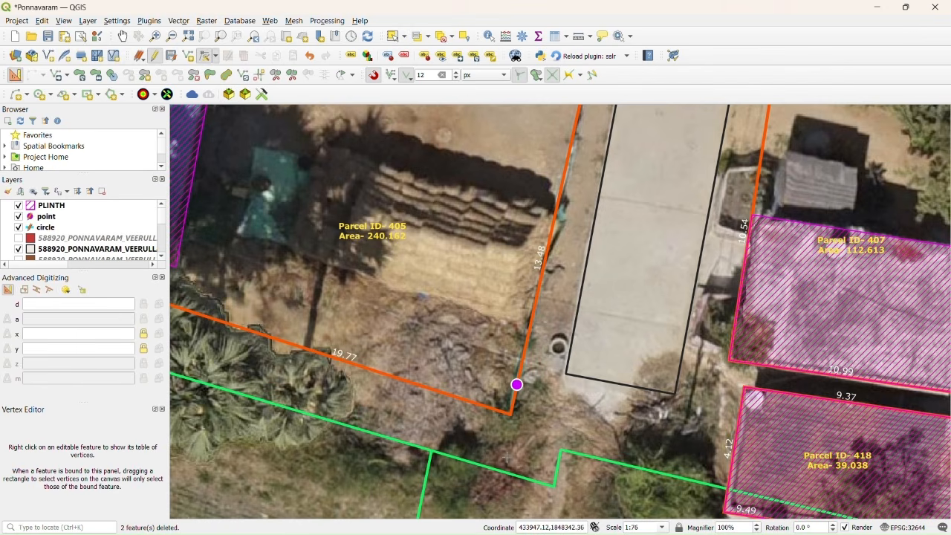
{"action": "left_click", "coordinate": [511, 416]}
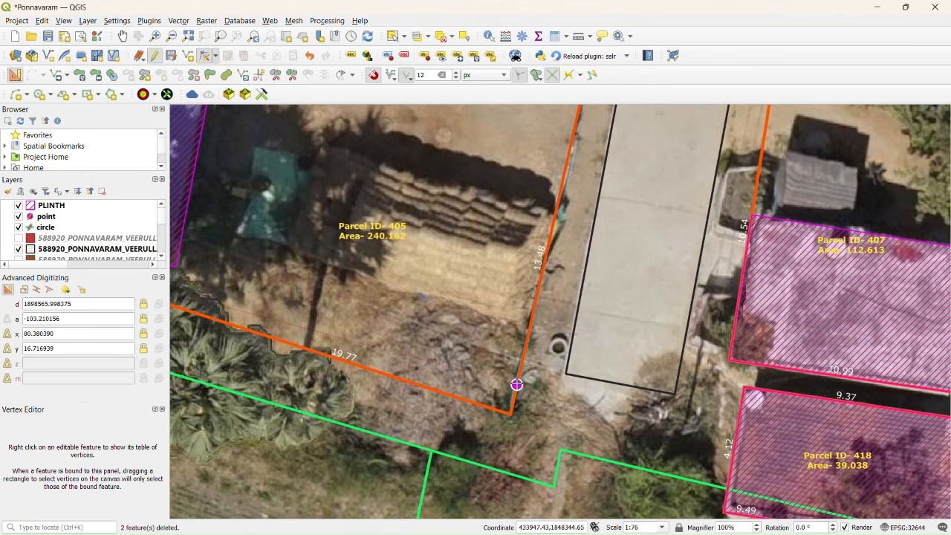
{"action": "left_click", "coordinate": [517, 384]}
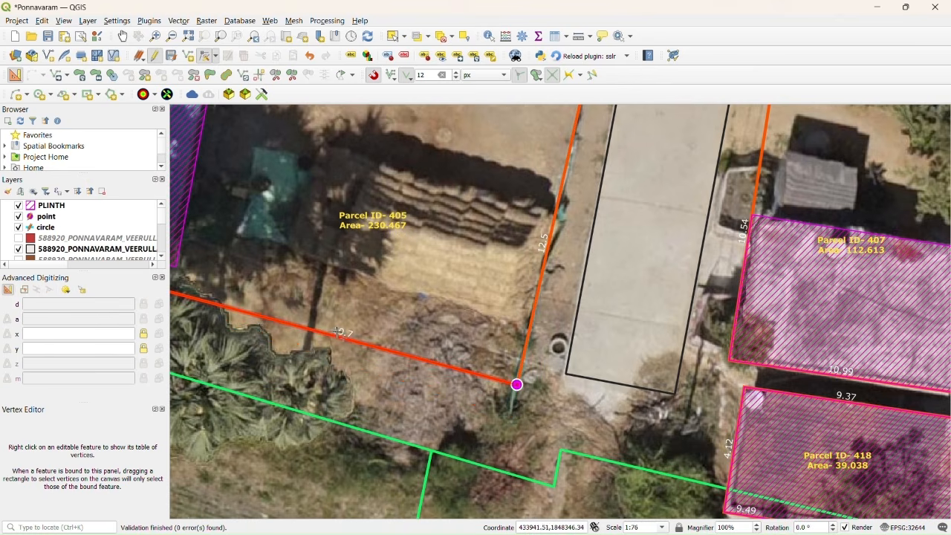